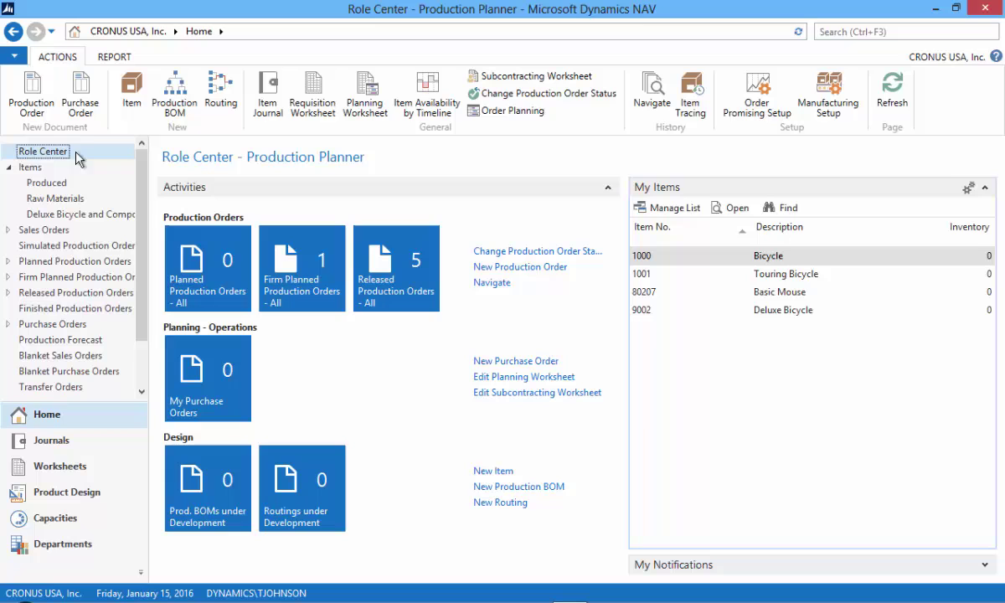
Step: Open the Deluxe Bicycle item card from the Deluxe Bicycle and Components list and review its invoicing and replenishment settings
click(75, 214)
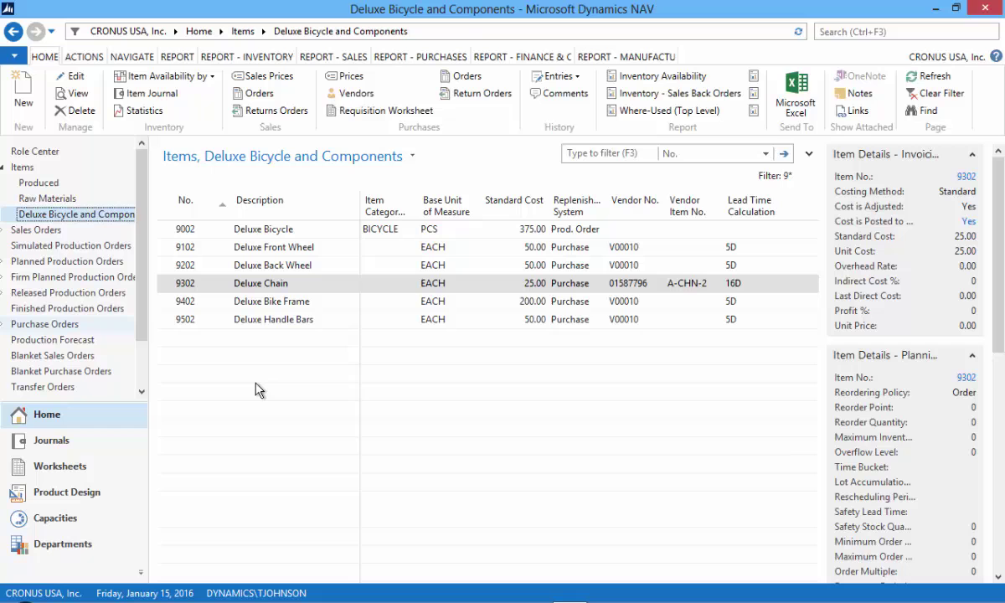
double_click(293, 230)
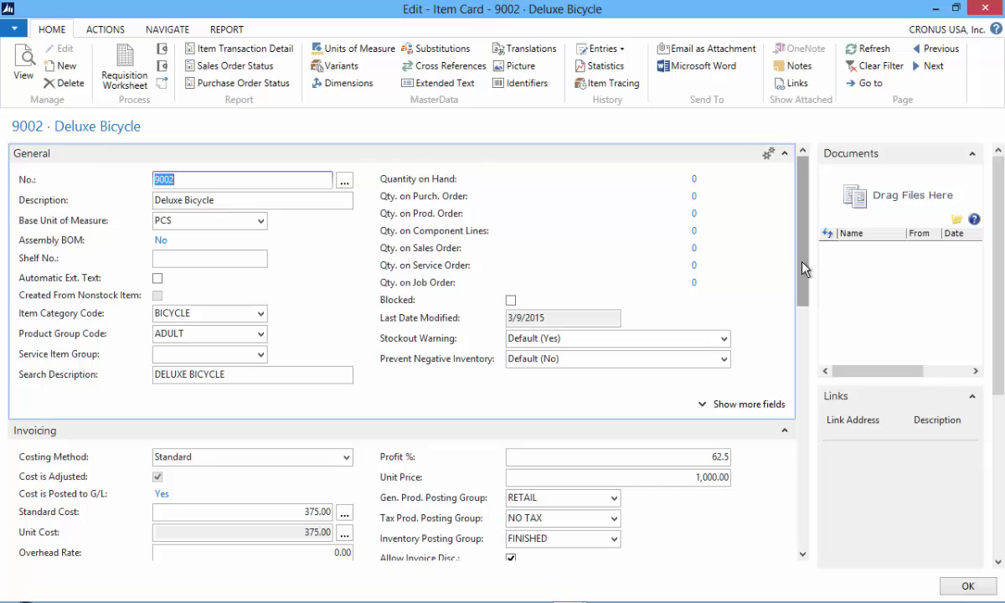
drag(801, 265, 791, 363)
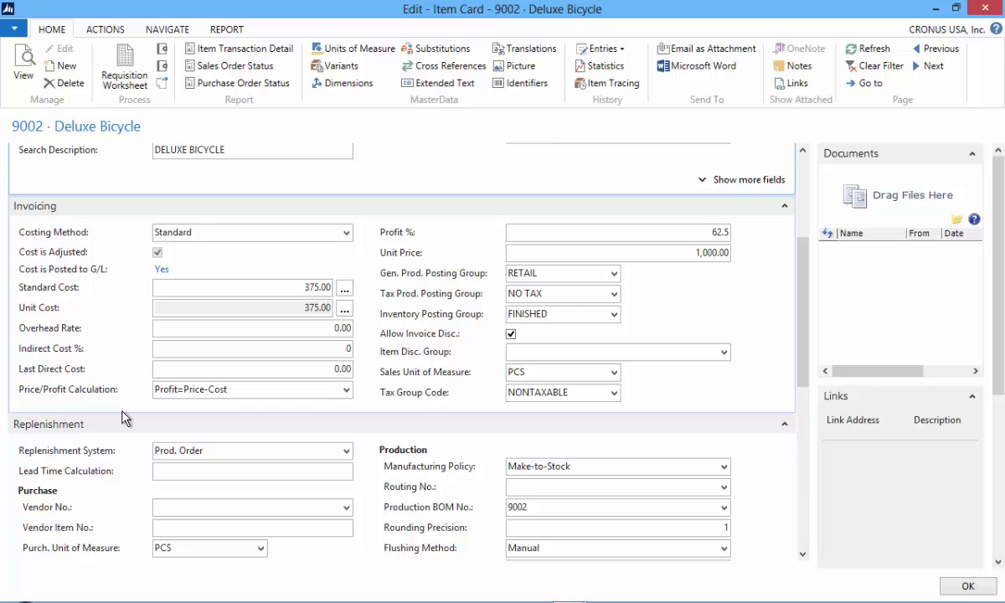
Step: Examine the fully expanded BOM structure of the Deluxe Bicycle, then return to the item list and check the Deluxe Chain item
click(173, 30)
click(636, 62)
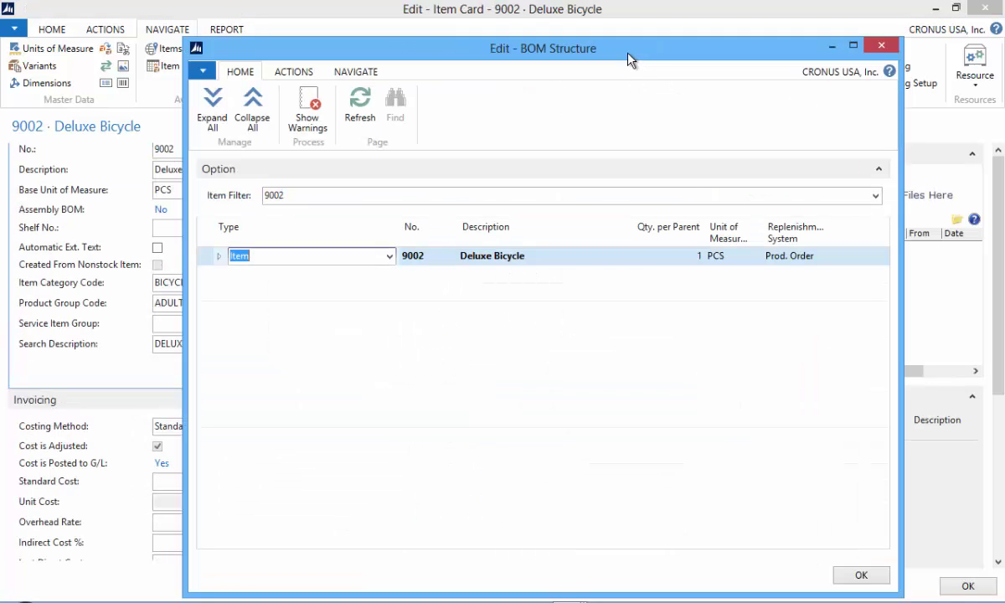
click(212, 109)
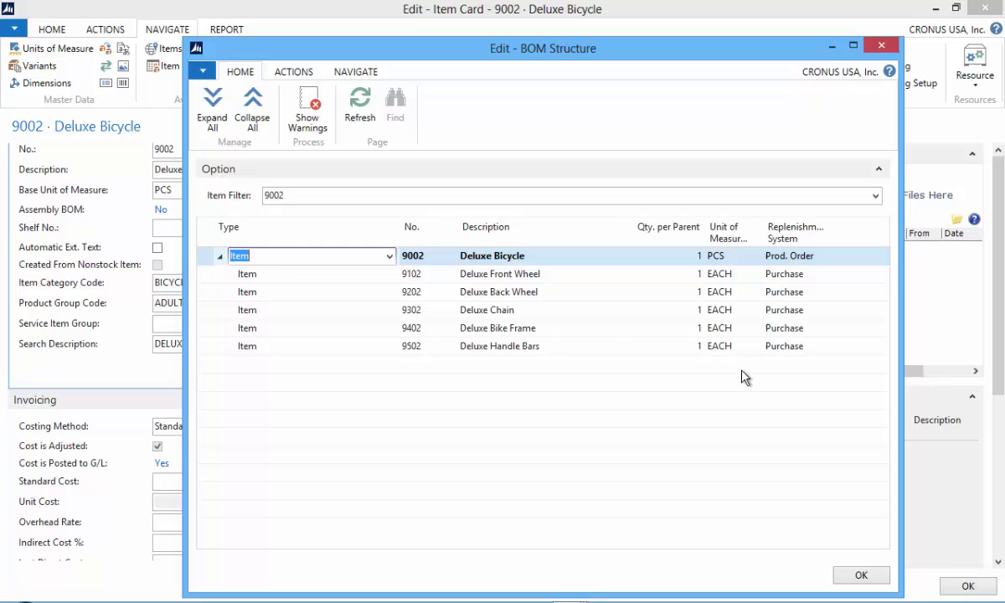
click(861, 575)
click(968, 586)
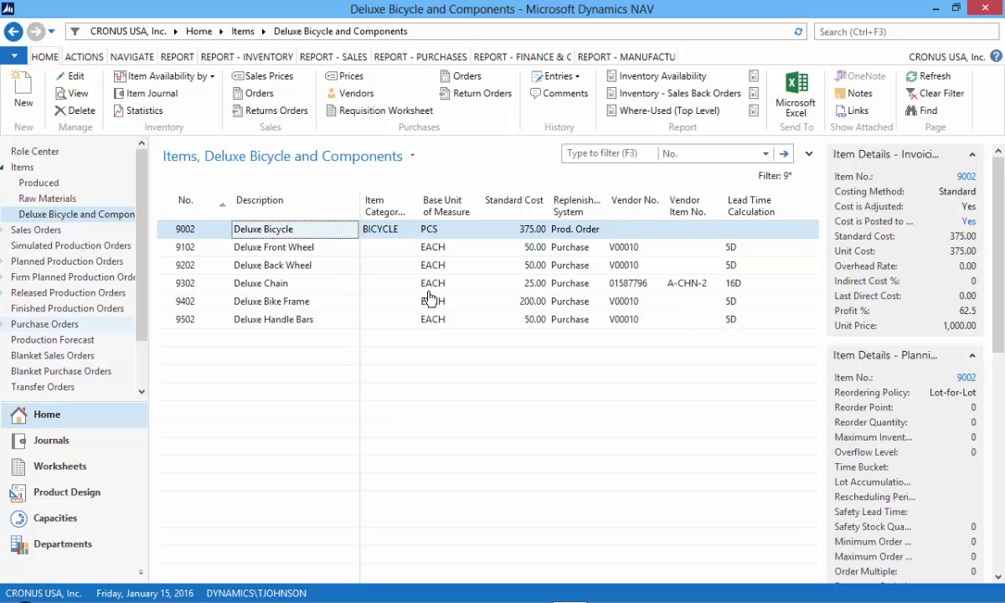
click(320, 285)
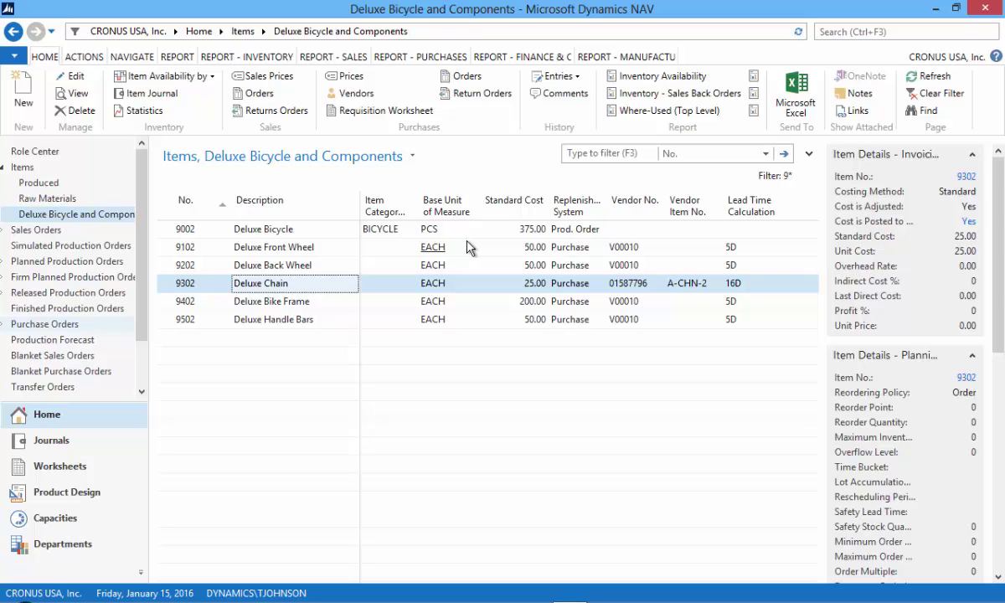
Step: Open the 2016 production forecast for editing and view it by month
click(28, 343)
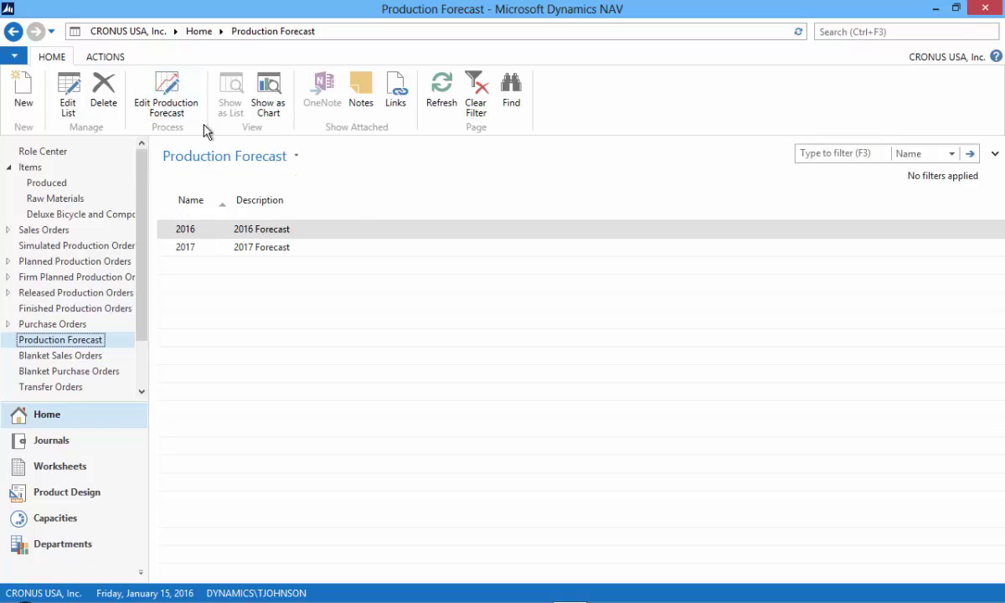
click(167, 99)
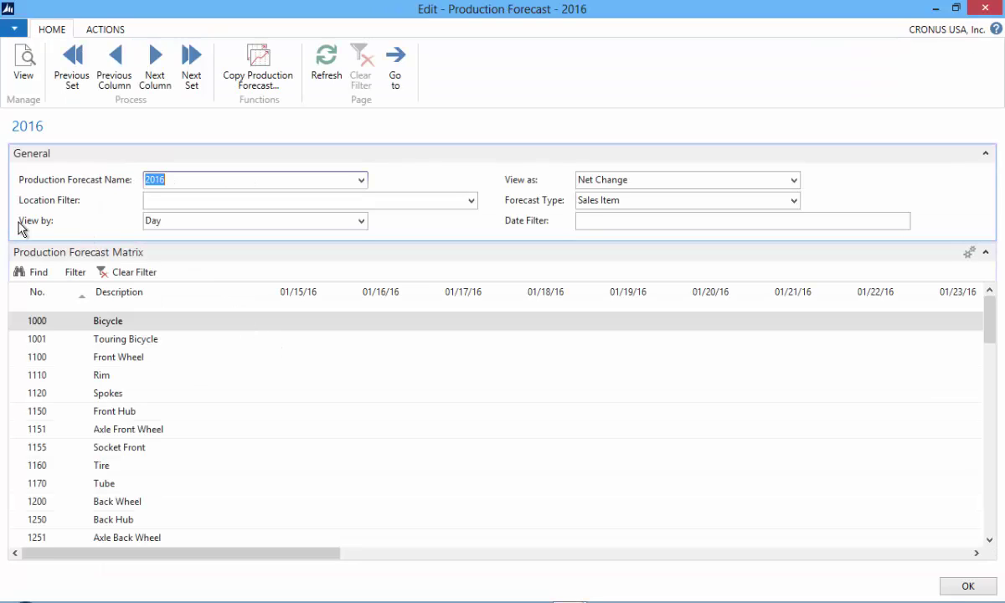
click(361, 222)
click(161, 275)
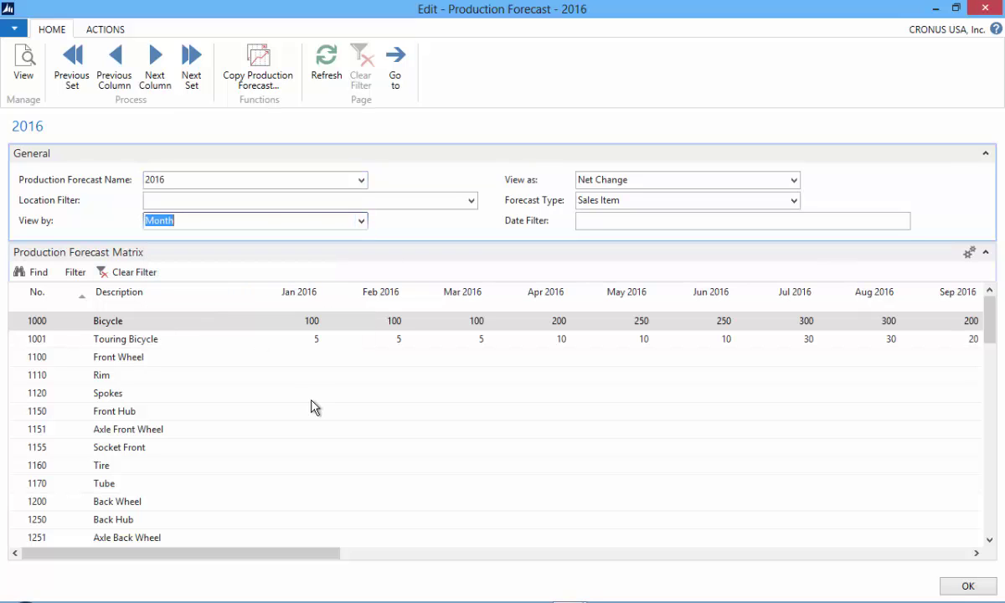
Step: Filter the production forecast matrix to item No. 9002, review its monthly quantities and close the forecast
click(74, 273)
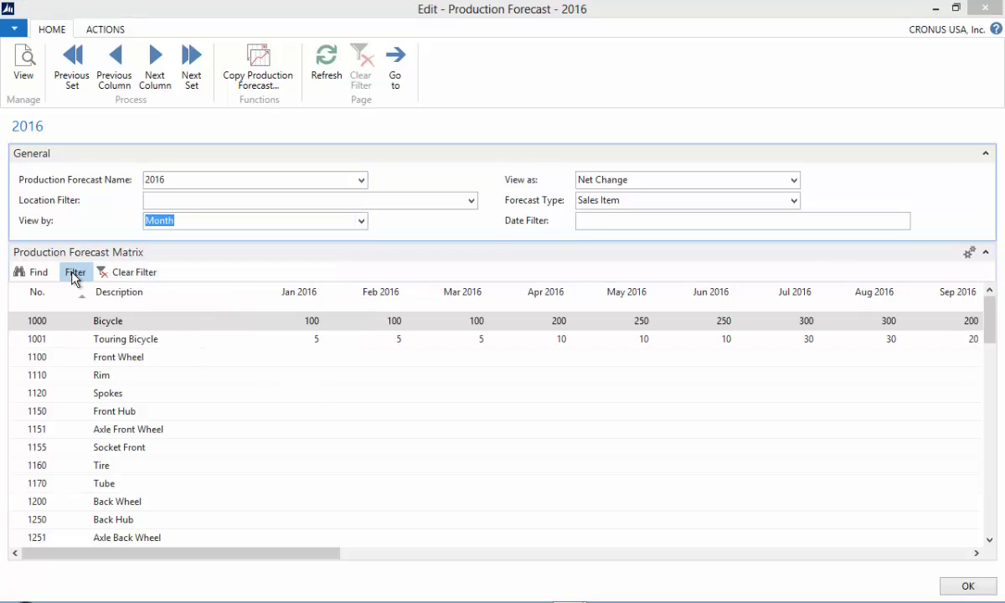
click(107, 150)
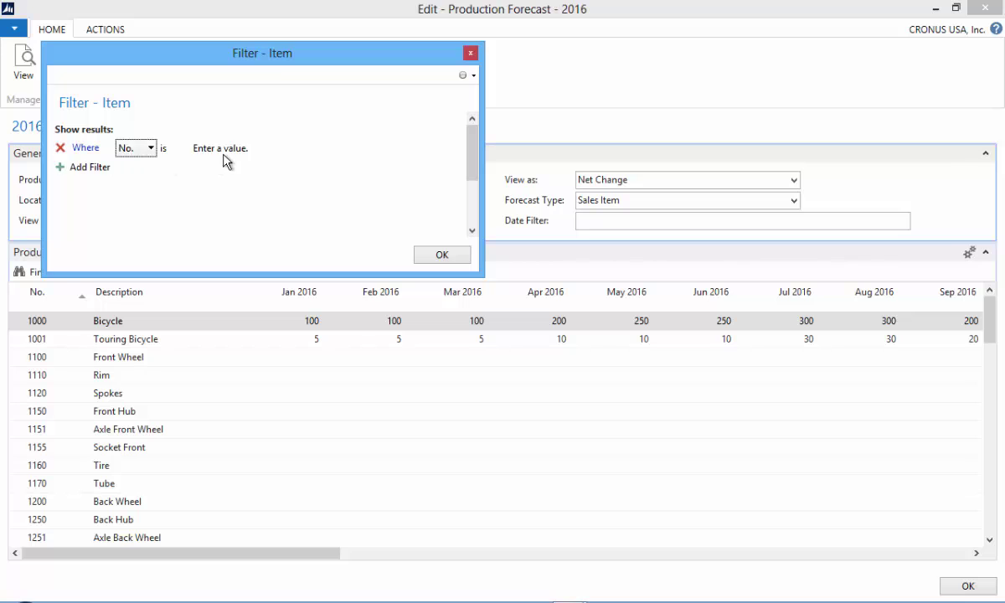
click(238, 151)
text(9002)
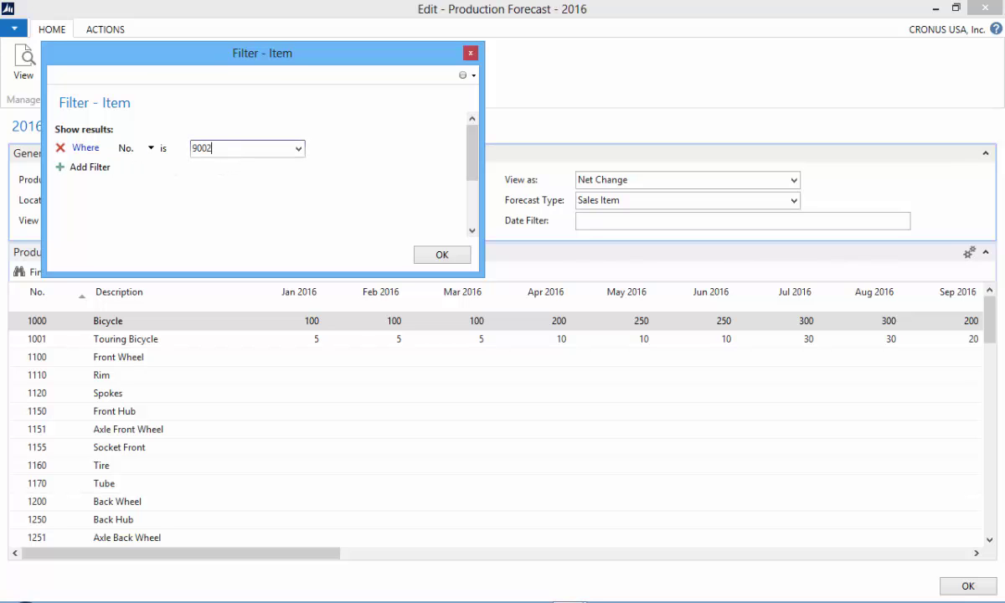
click(442, 255)
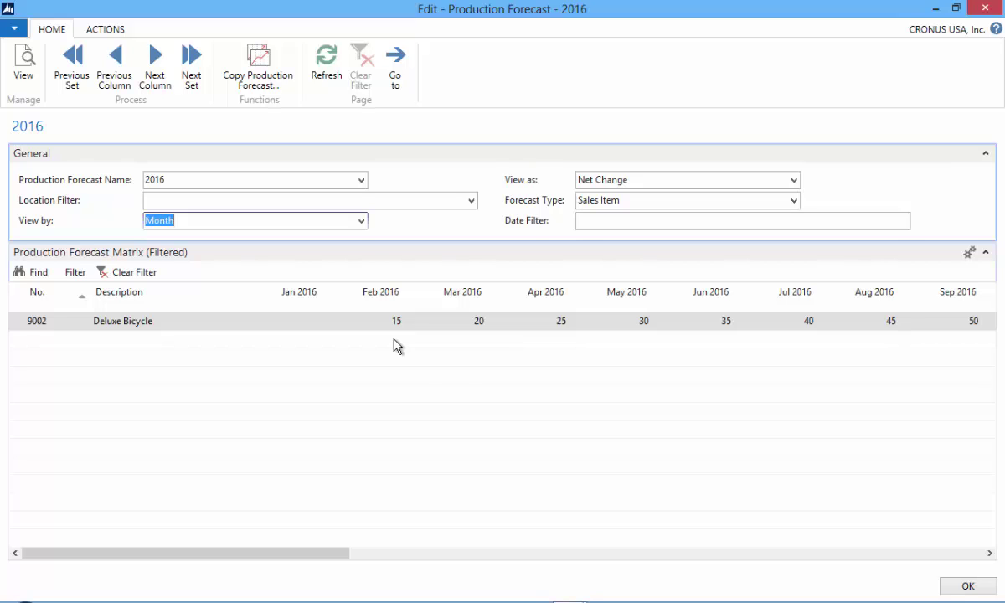
click(969, 589)
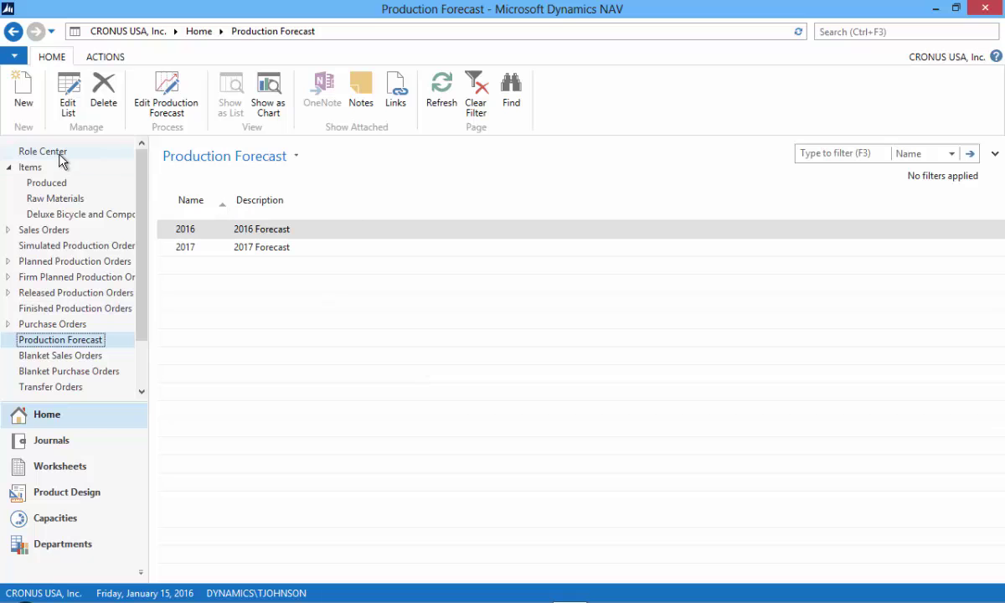
Step: Calculate a regenerative plan in the Planning Worksheet with MPS and MRP for 2/1/2016 to 2/29/2016, forecast 2016 and items 9*
click(50, 152)
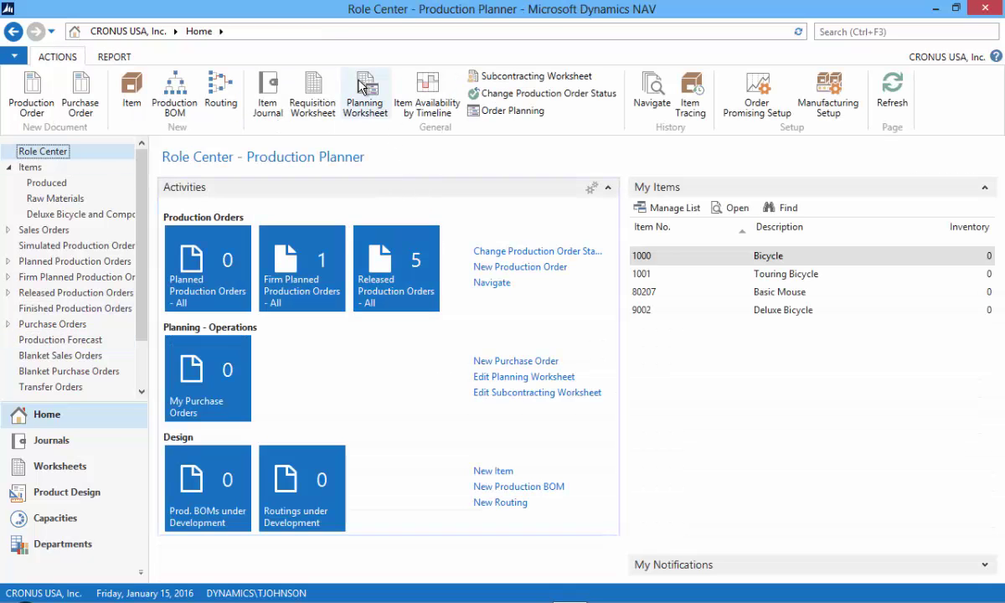
click(362, 88)
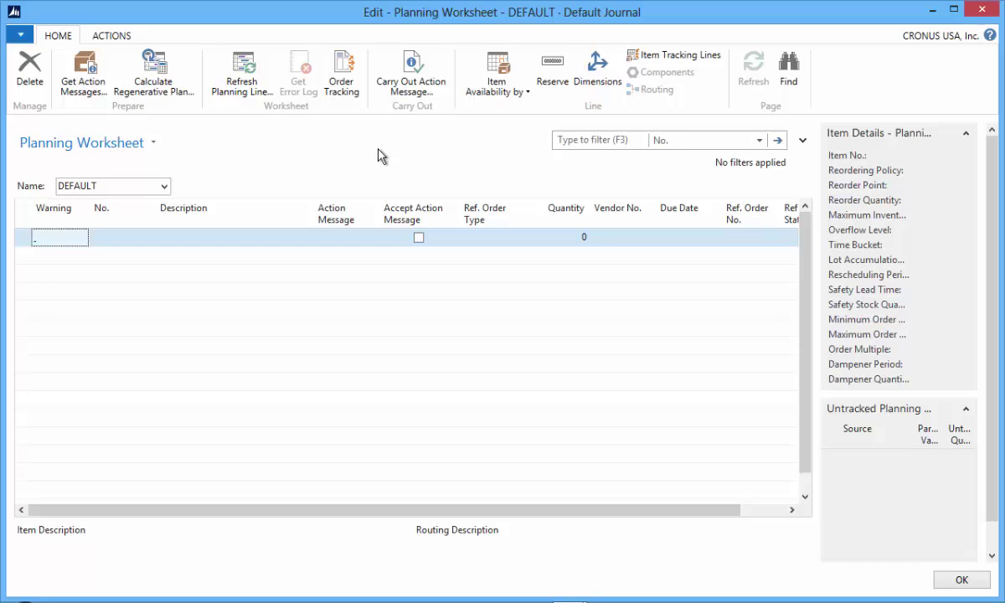
click(147, 69)
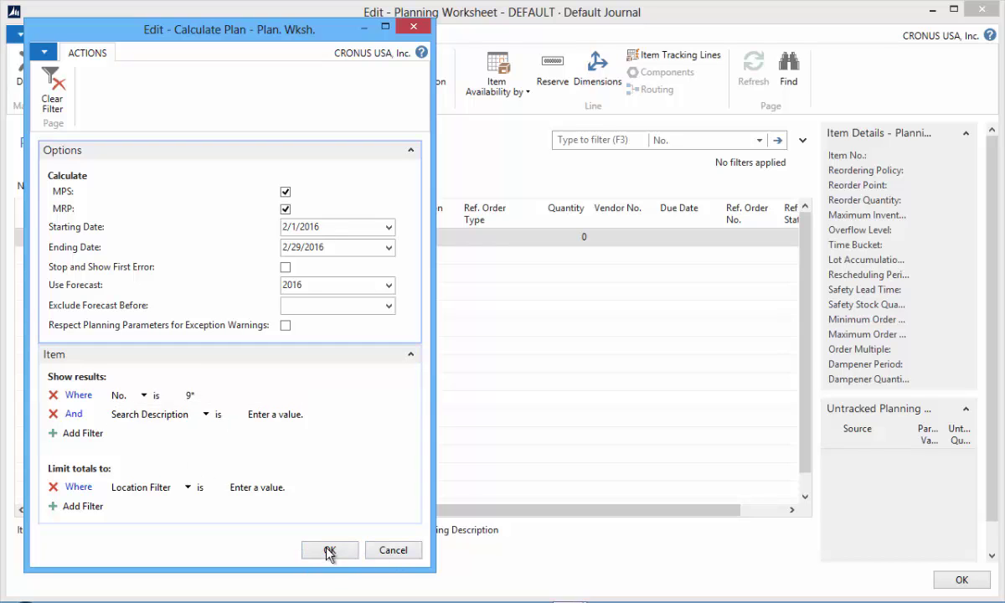
click(327, 551)
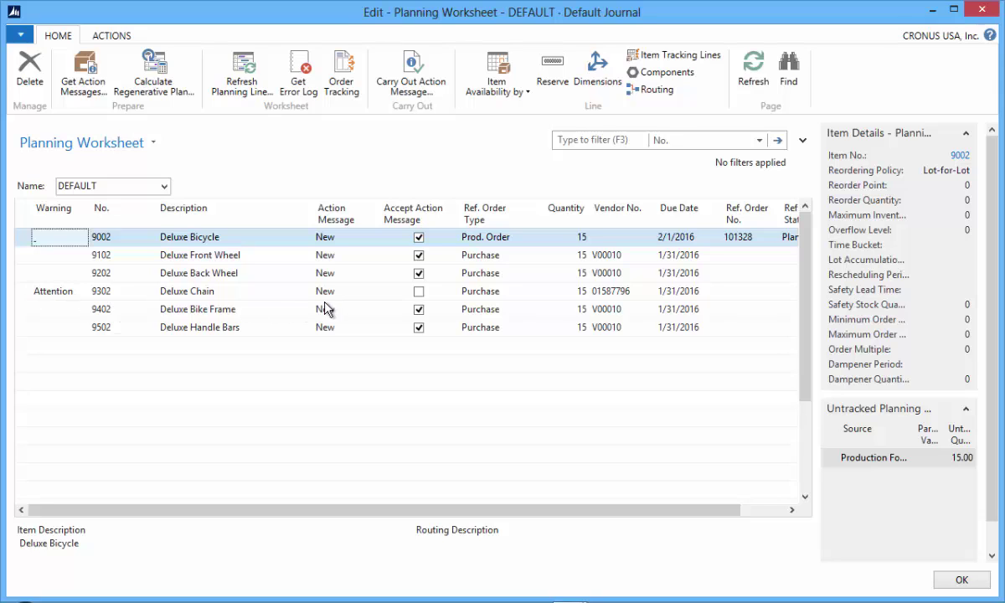
Step: Examine the untracked planning elements behind the Attention warning on the Deluxe Chain line
click(257, 293)
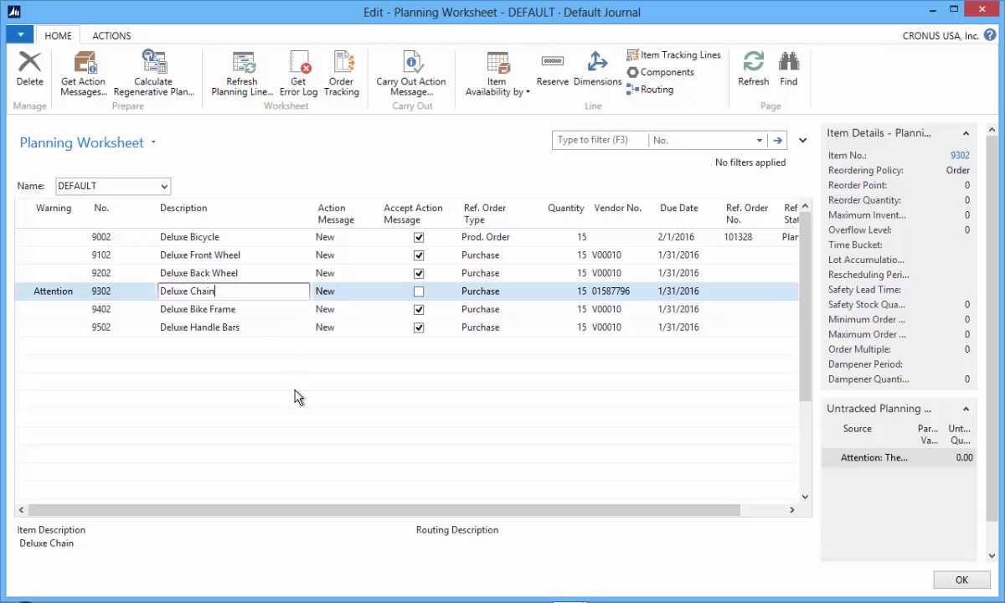
click(61, 293)
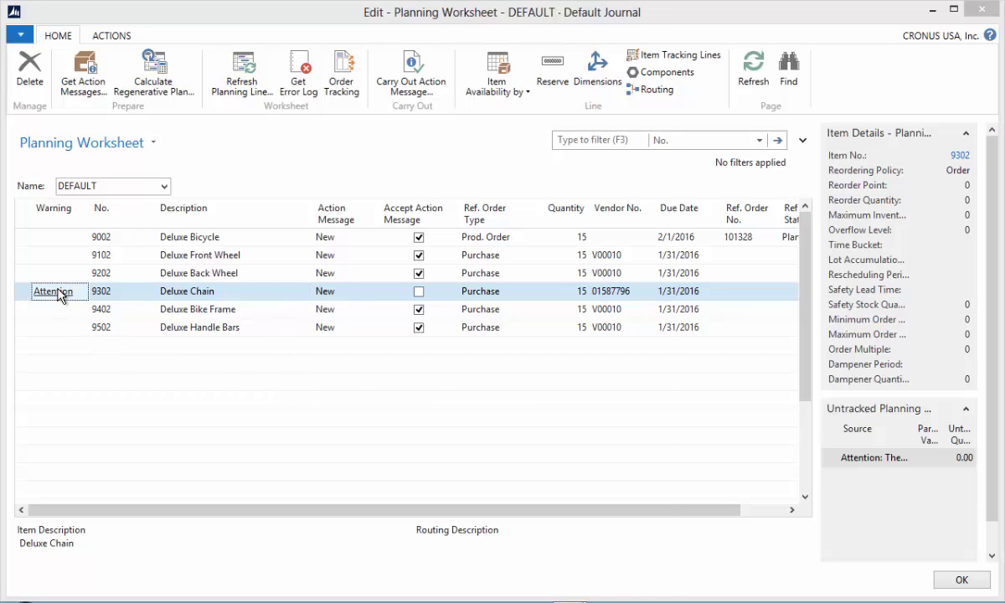
click(60, 293)
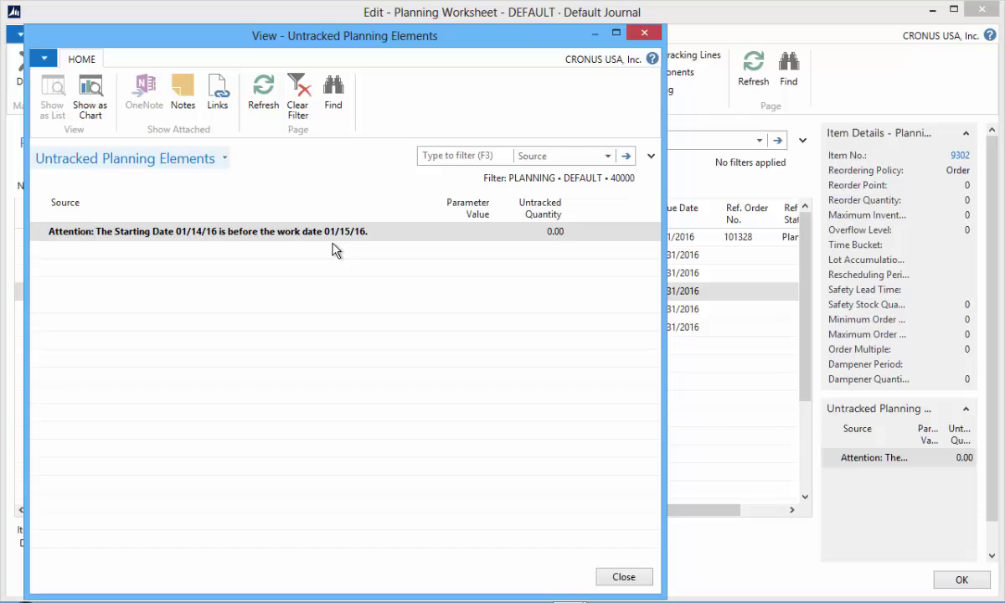
click(612, 577)
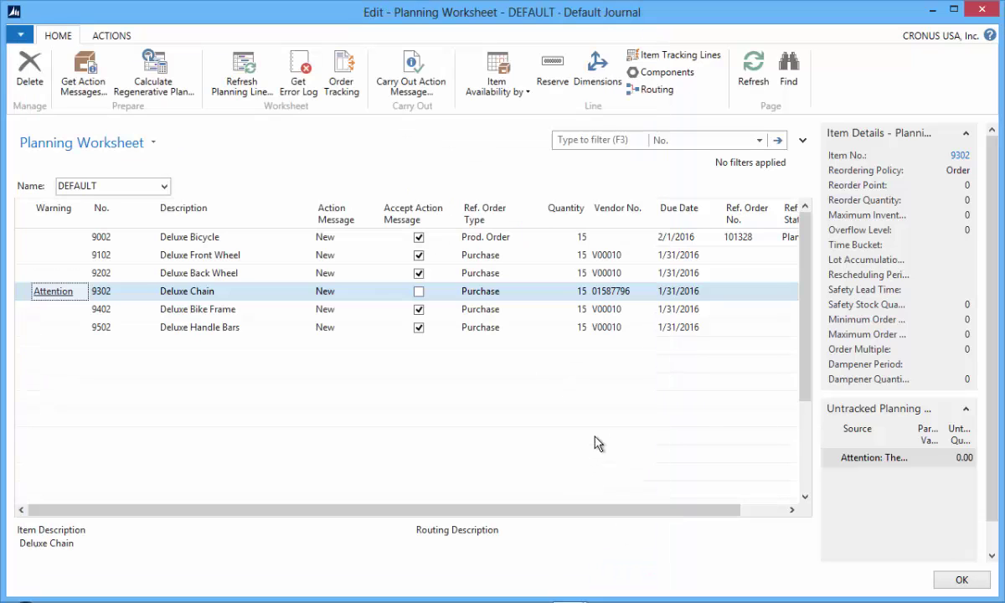
Step: Accept the Deluxe Chain action message and carry out all action messages with Firm Planned production orders and Make Purch. Orders
click(419, 294)
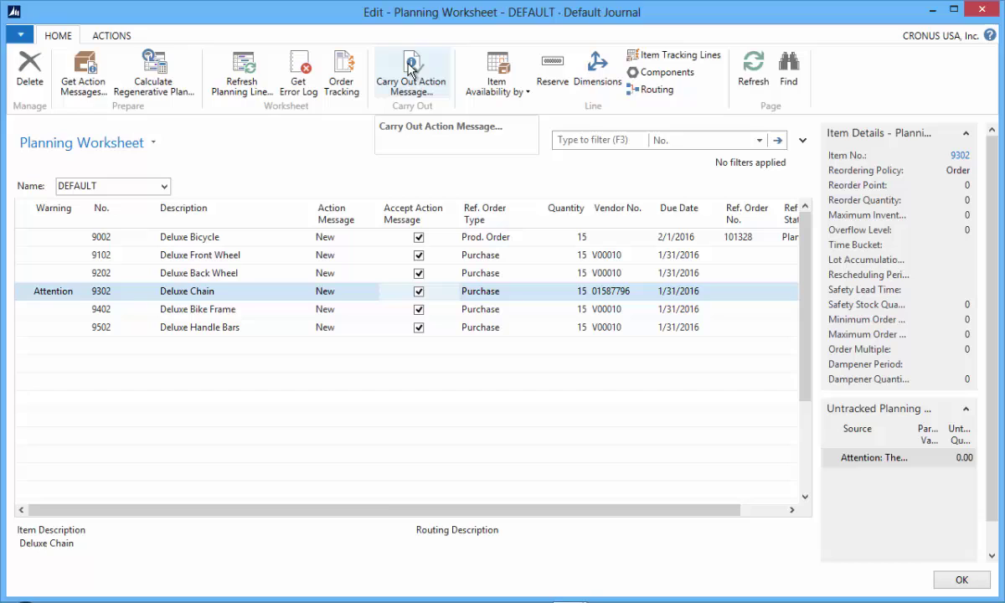
click(410, 71)
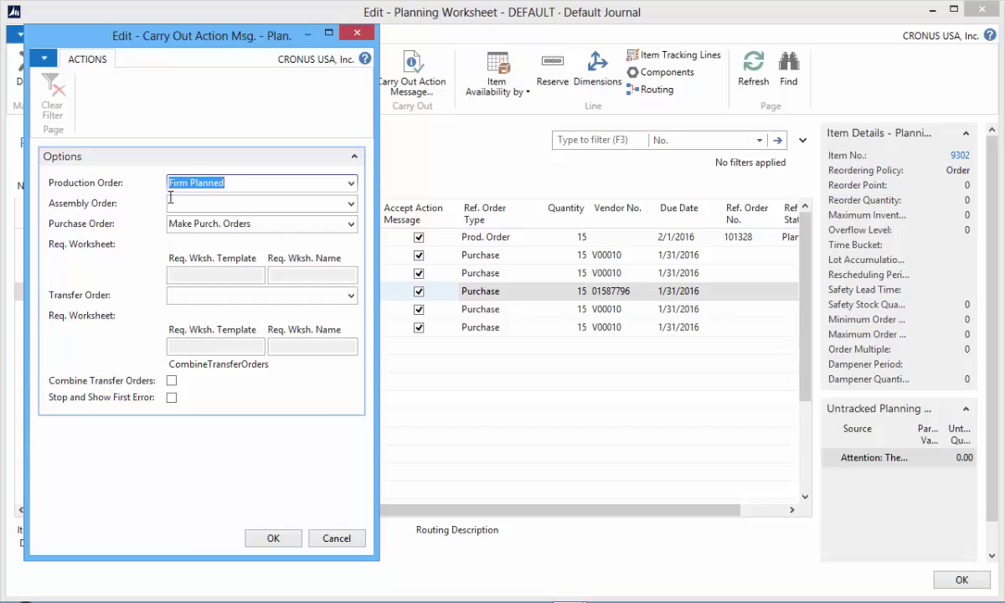
click(272, 539)
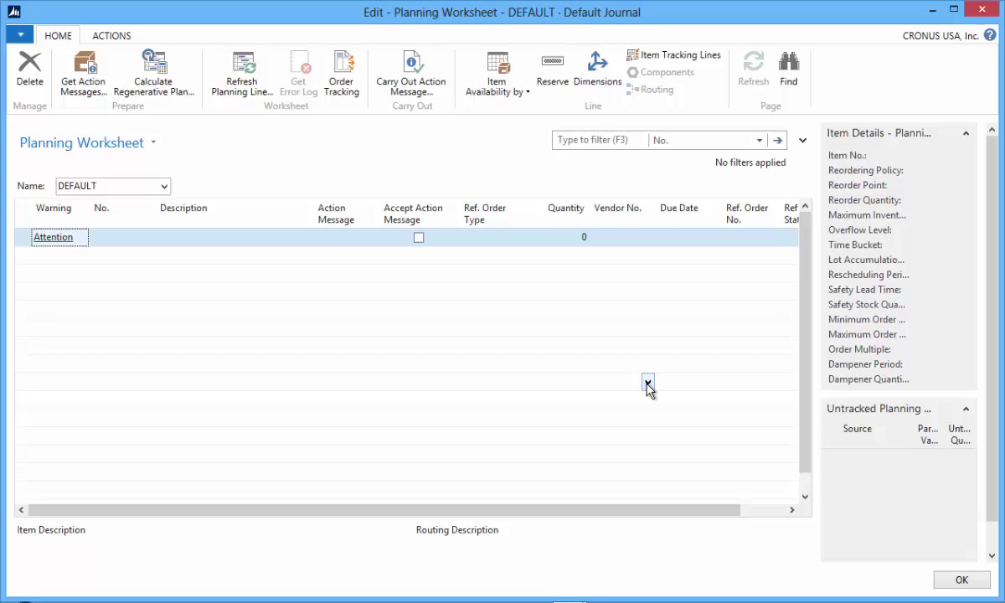
click(962, 579)
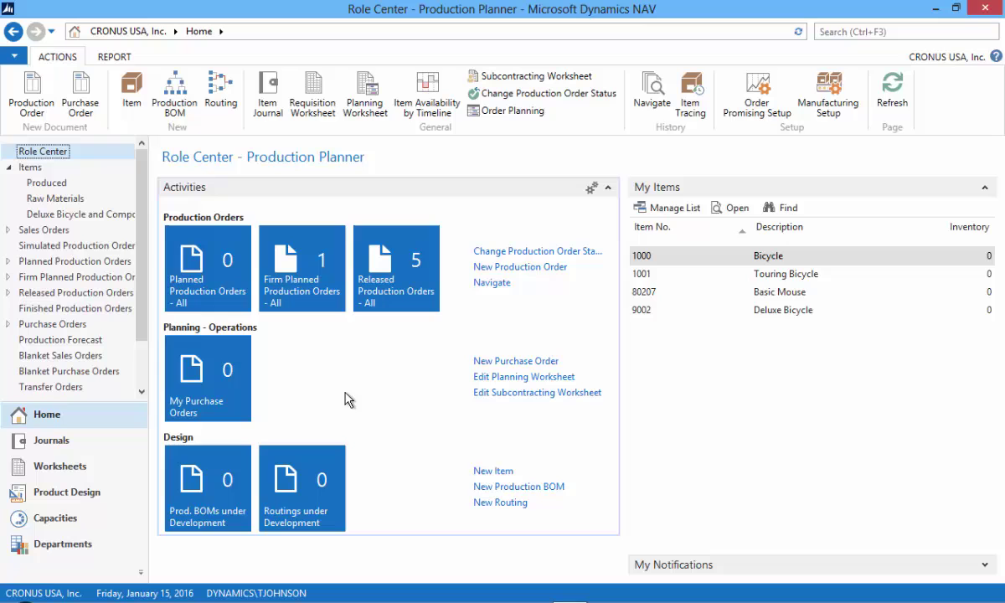
Step: Check the Deluxe Bicycle order in the list of firm planned production orders
click(52, 279)
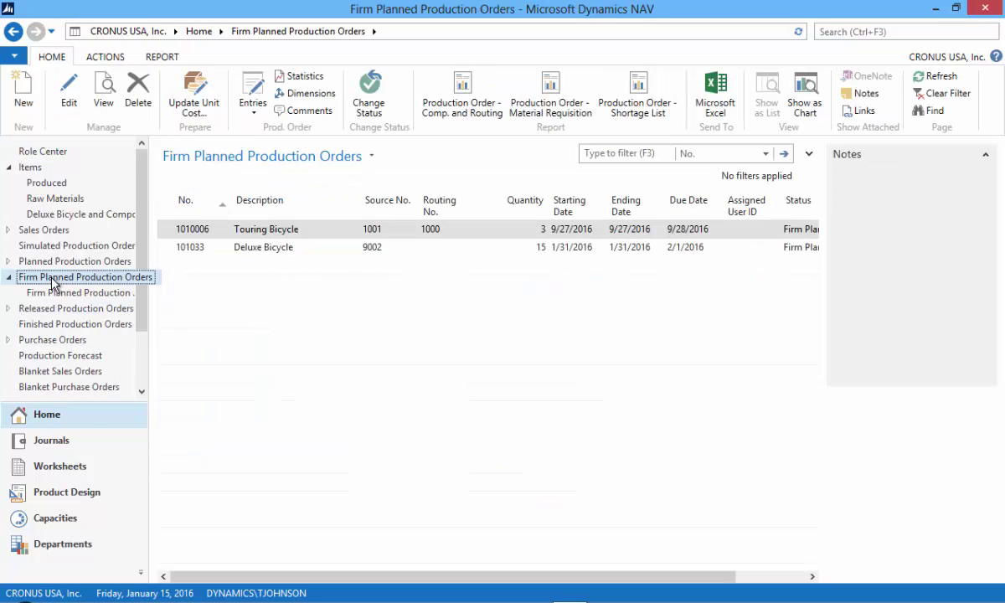
click(315, 251)
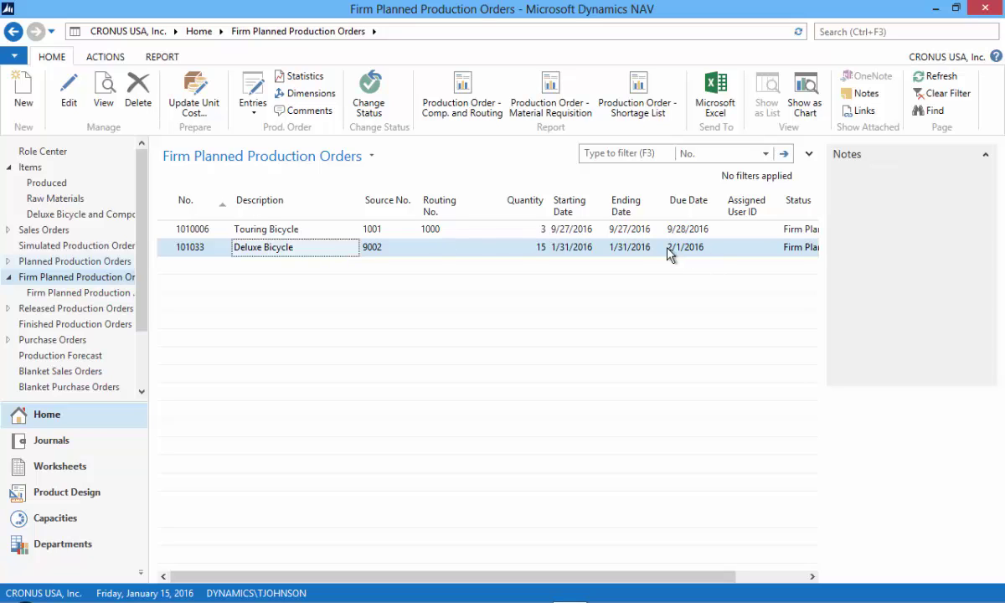
Step: Preview the printed purchase order for Custom Metals Incorporated and close the preview
click(51, 339)
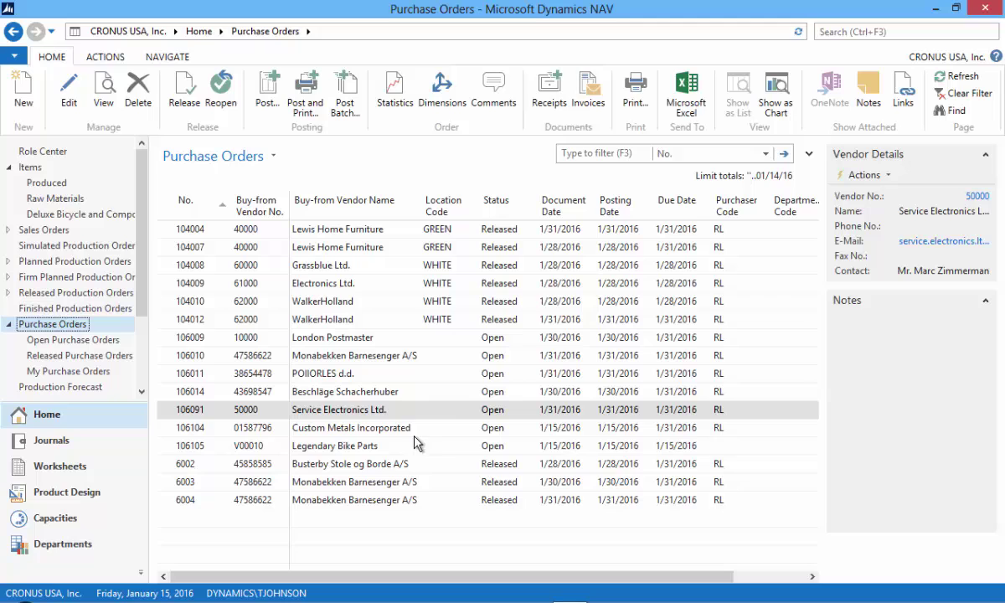
click(449, 430)
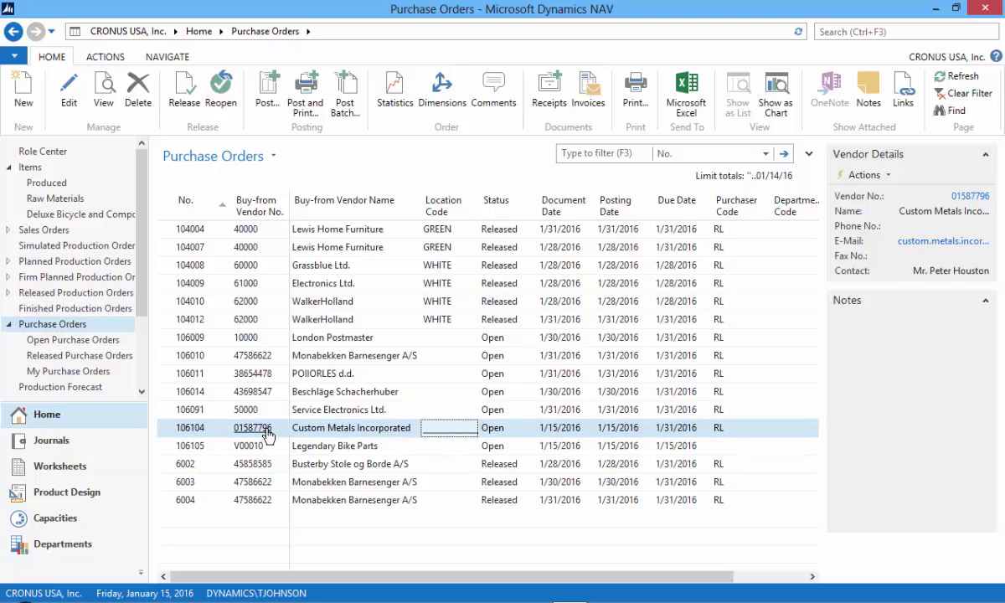
click(635, 88)
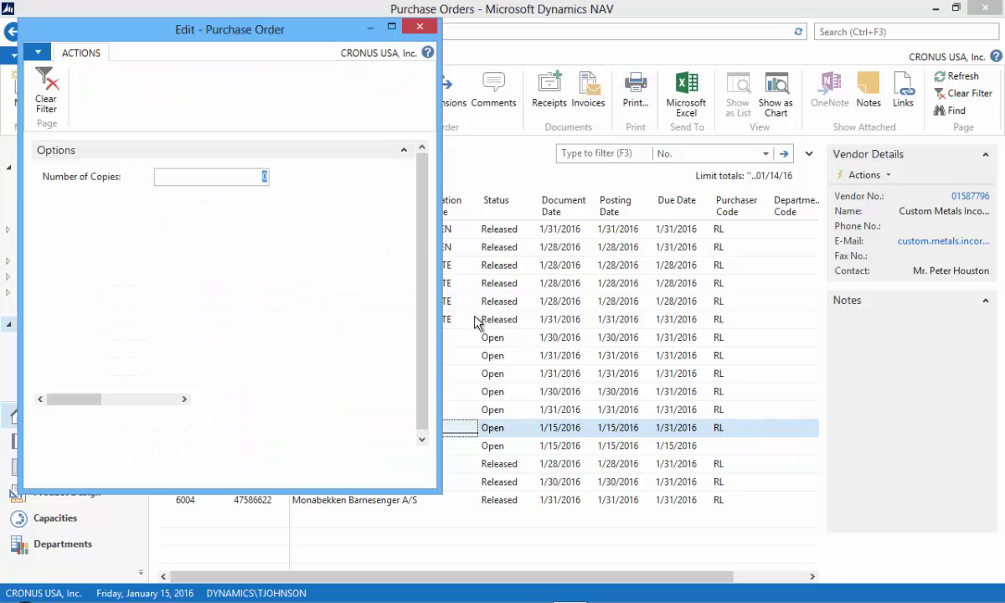
click(334, 472)
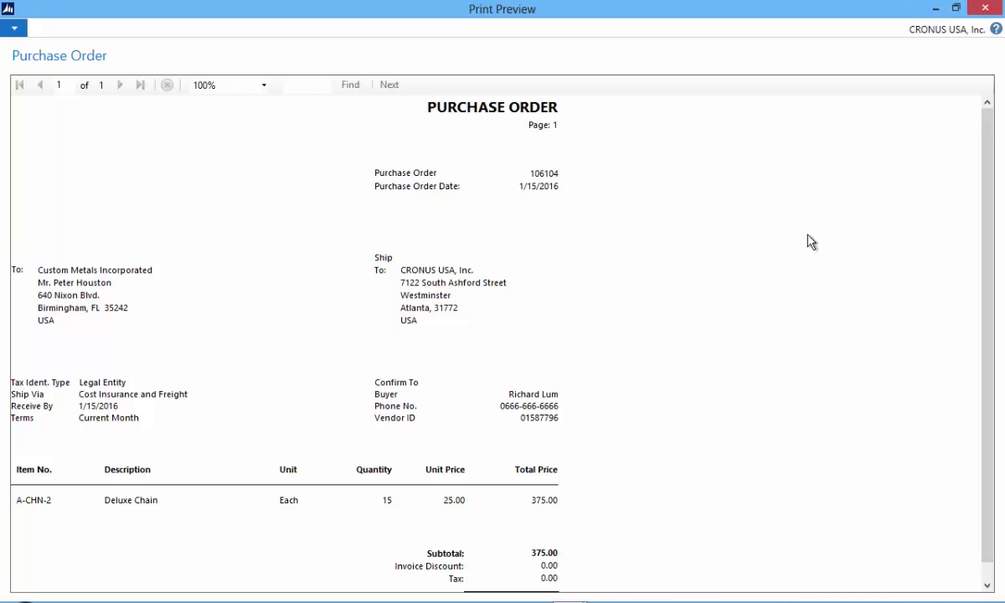
click(985, 7)
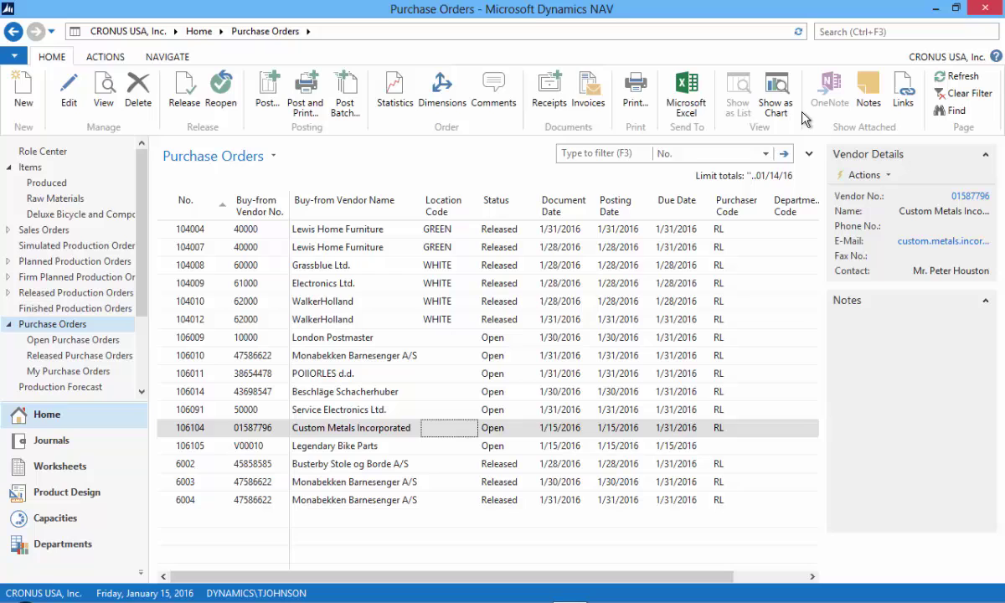
Step: Review the component lines of the Legendary Bike Parts purchase order, then close it and return to the Role Center
click(216, 448)
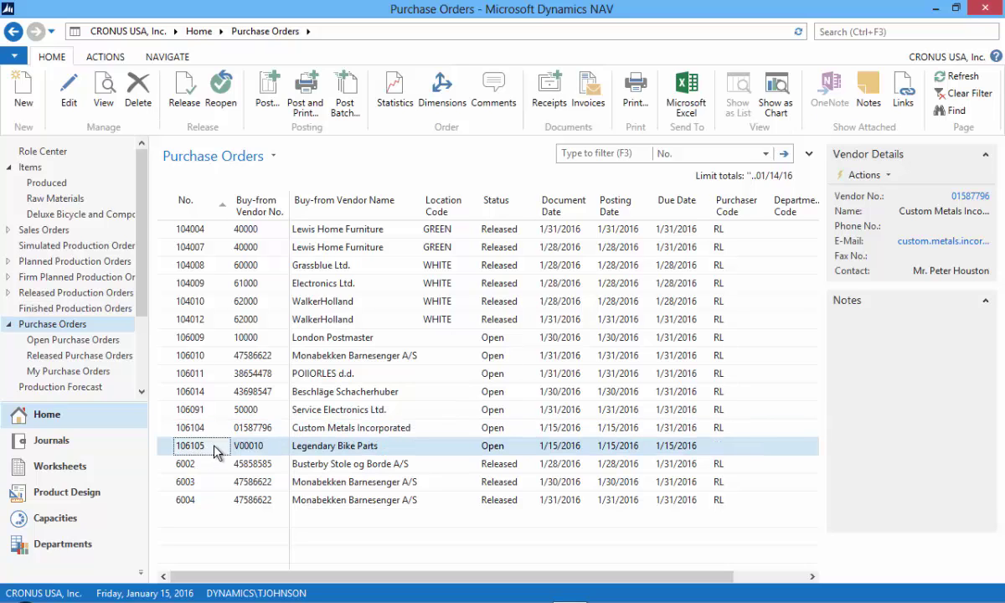
double_click(423, 448)
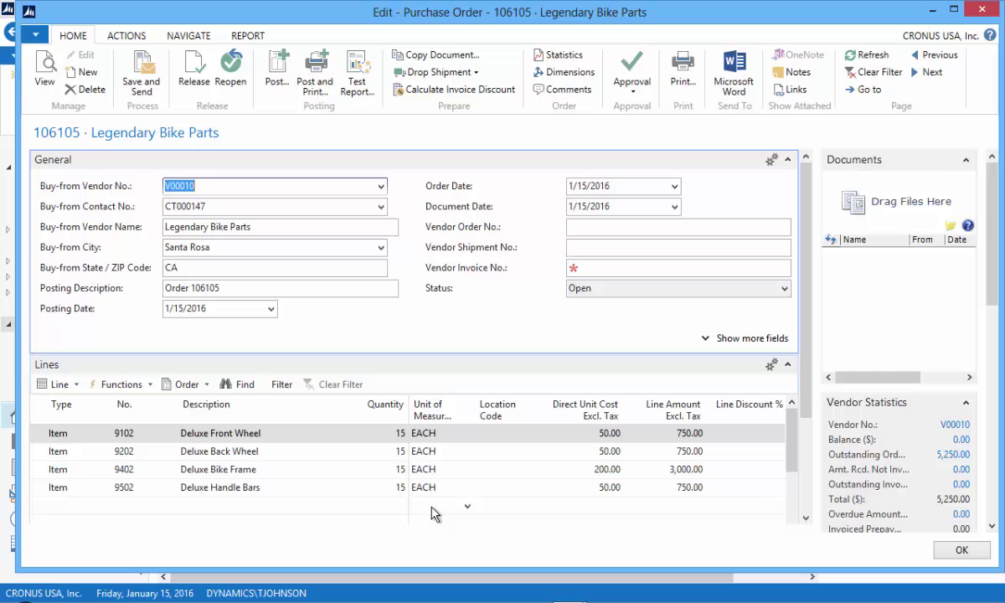
click(961, 550)
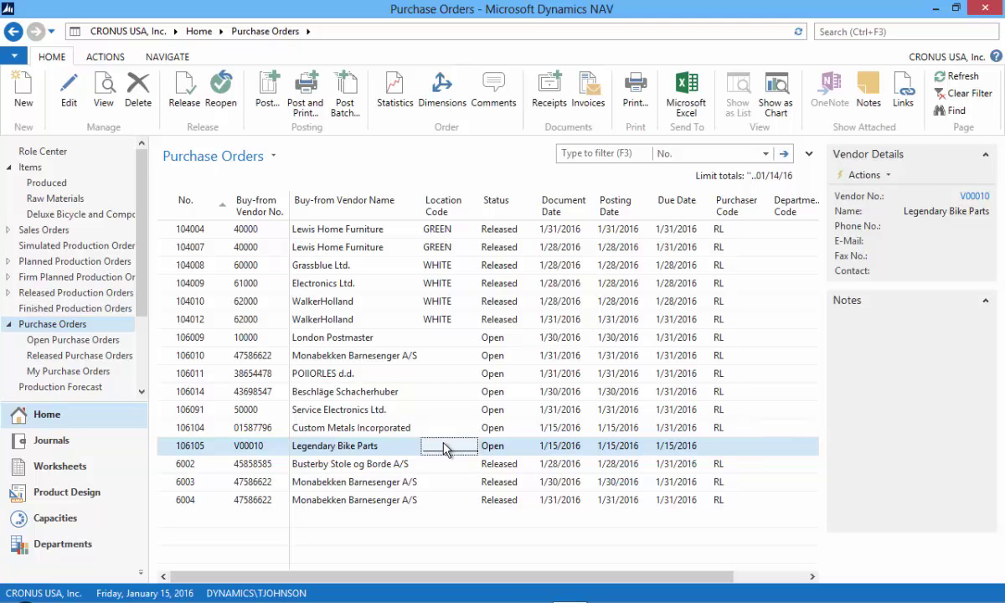
click(35, 155)
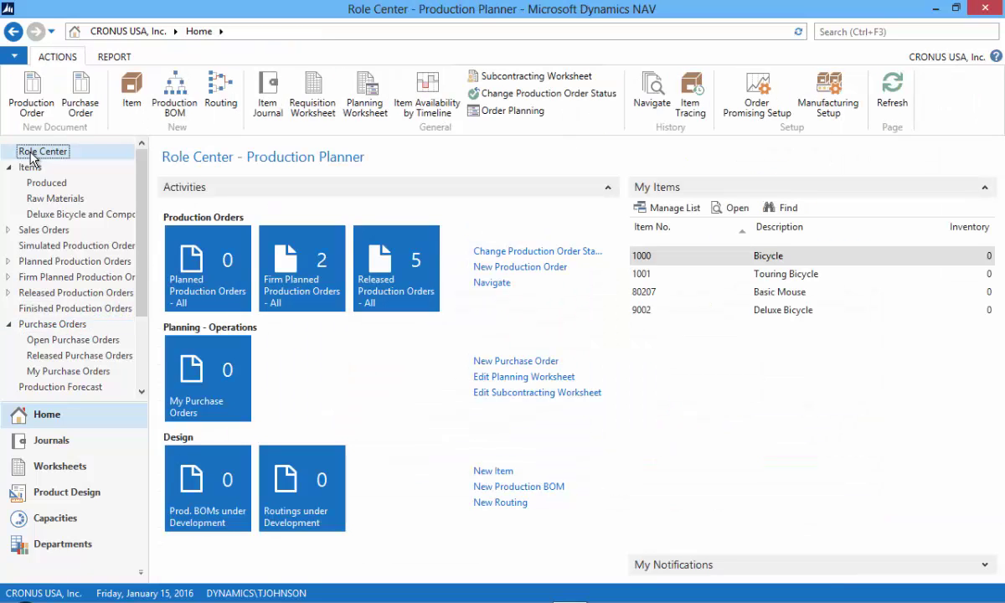